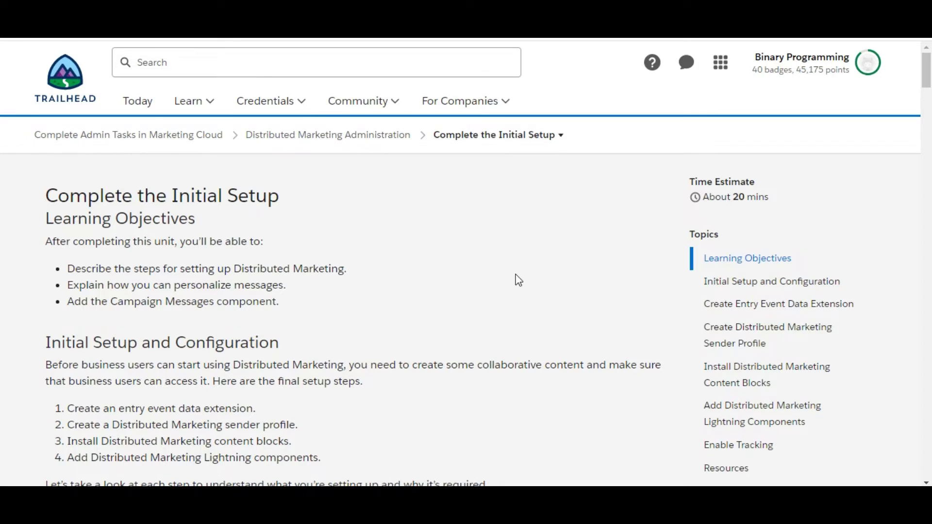
scroll(518, 278, "down", 3)
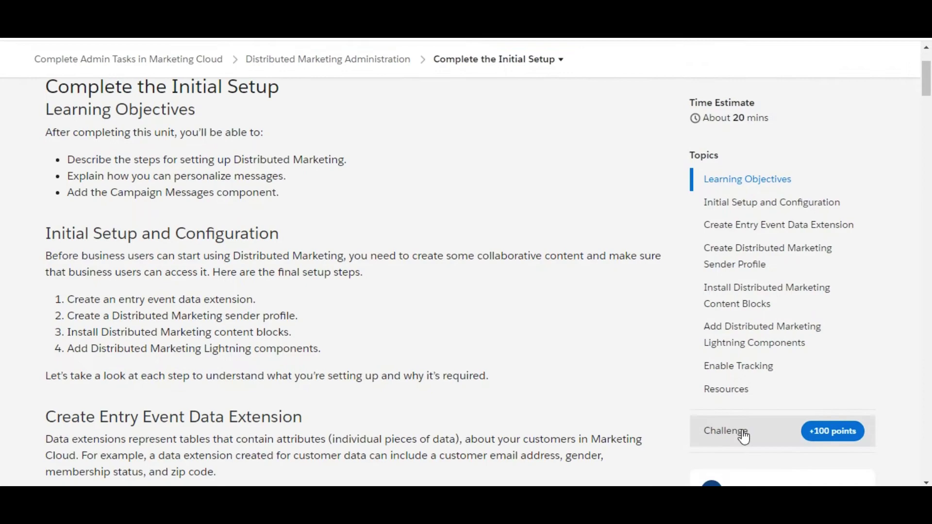
Jump to the unit quiz and answer question 1 with D, 'Create an entry event data extension.'
left_click(726, 430)
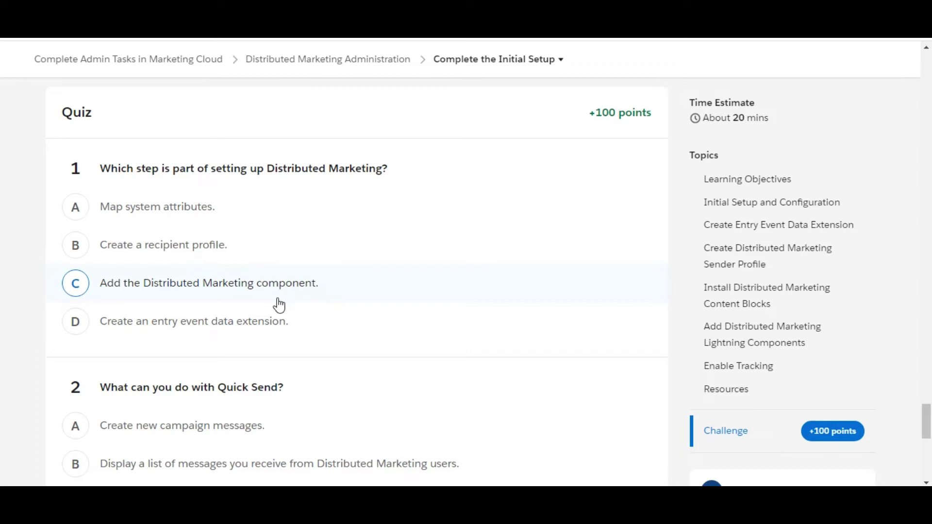
left_click(230, 330)
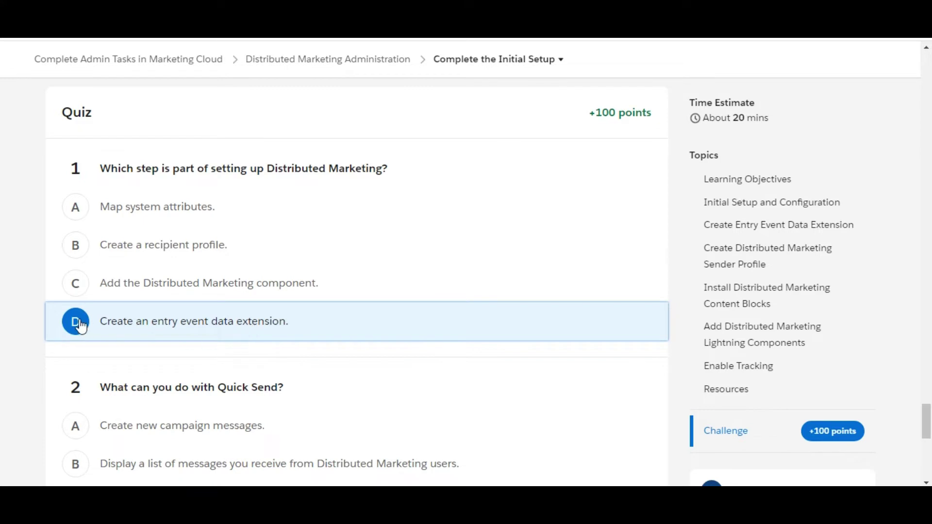
left_click(22, 323)
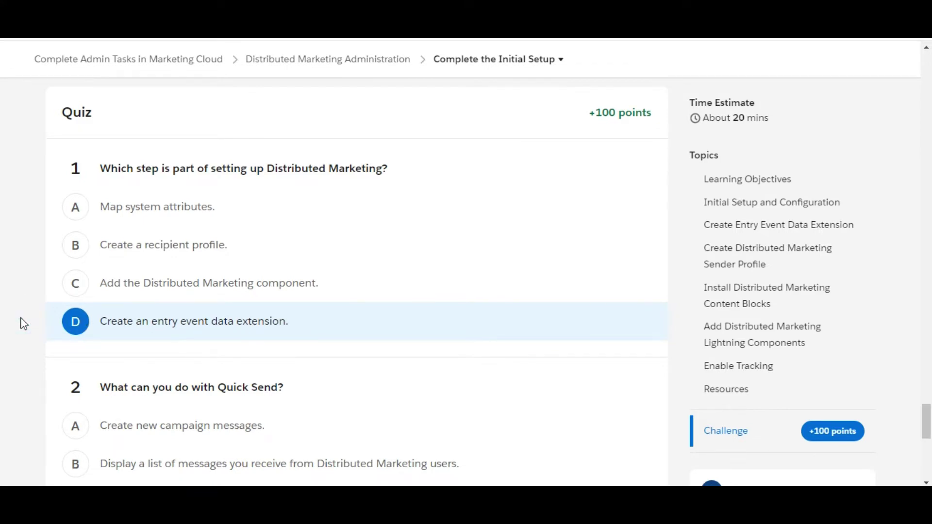
scroll(22, 322, "down", 3)
scroll(22, 323, "down", 2)
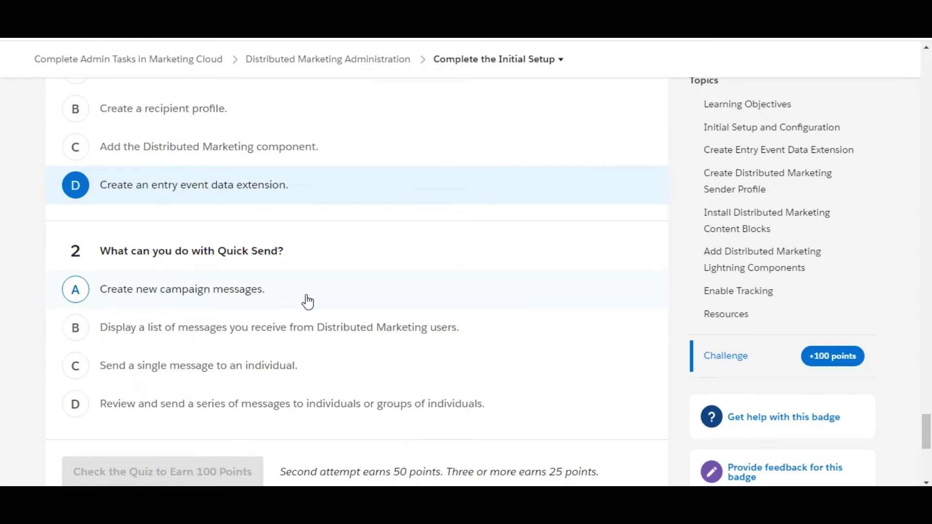
Answer question 2 on Quick Send with C, 'Send a single message to an individual.'
left_click(161, 331)
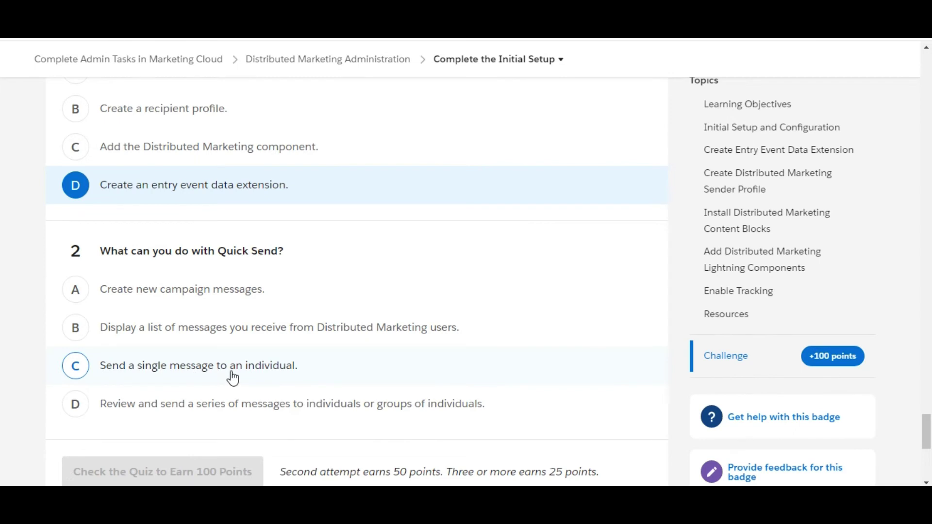
left_click(233, 373)
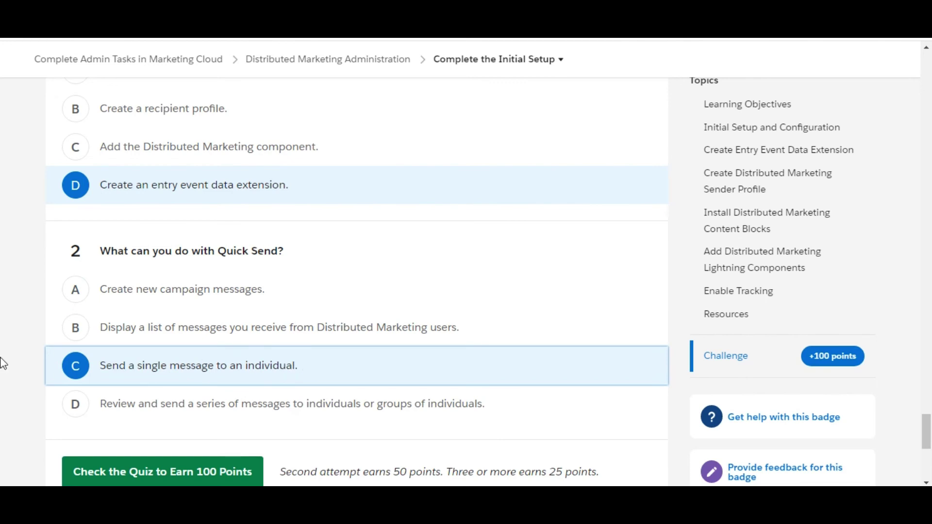
left_click(19, 360)
scroll(9, 366, "down", 1)
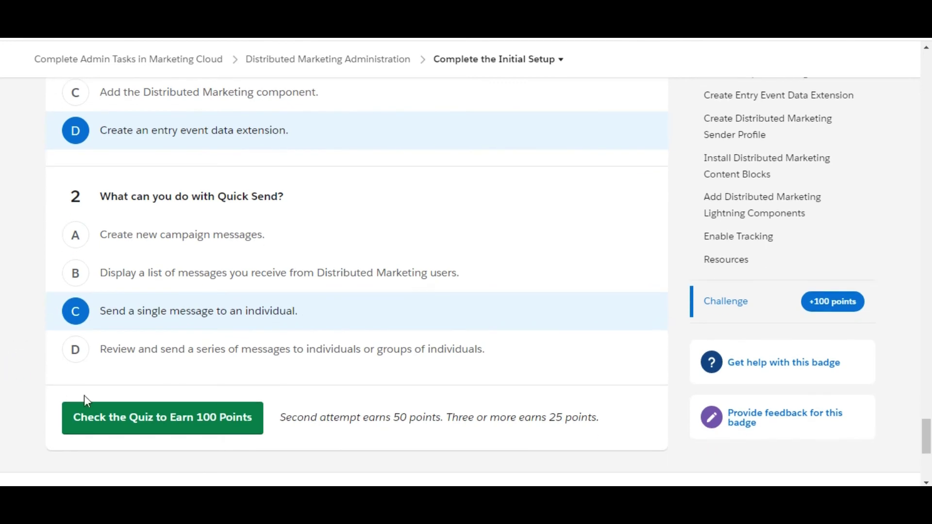
Submit the two answered questions with 'Check the Quiz to Earn 100 Points'
left_click(130, 417)
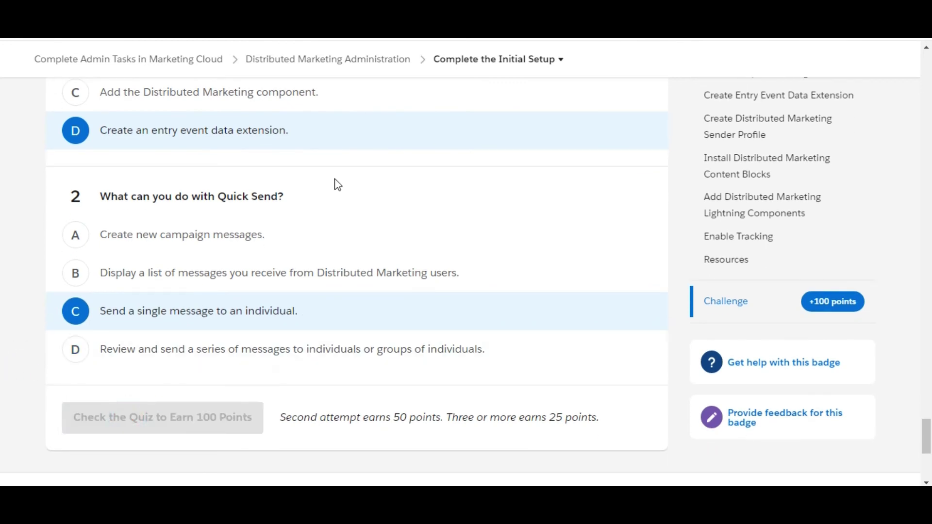